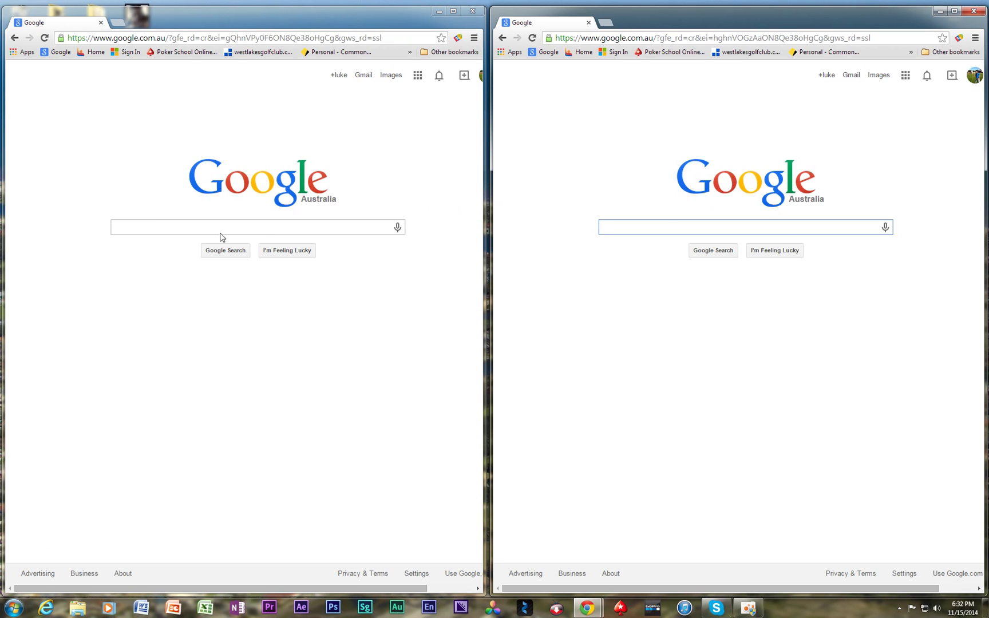
Step: Search Google for "tokyo" in the first browser window
click(165, 228)
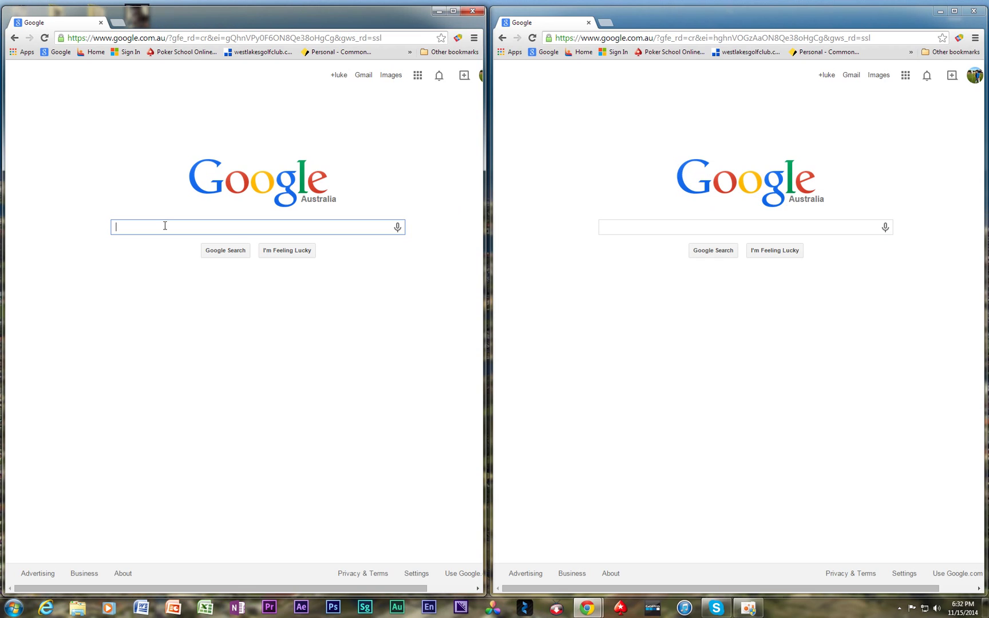
text(tokyo)
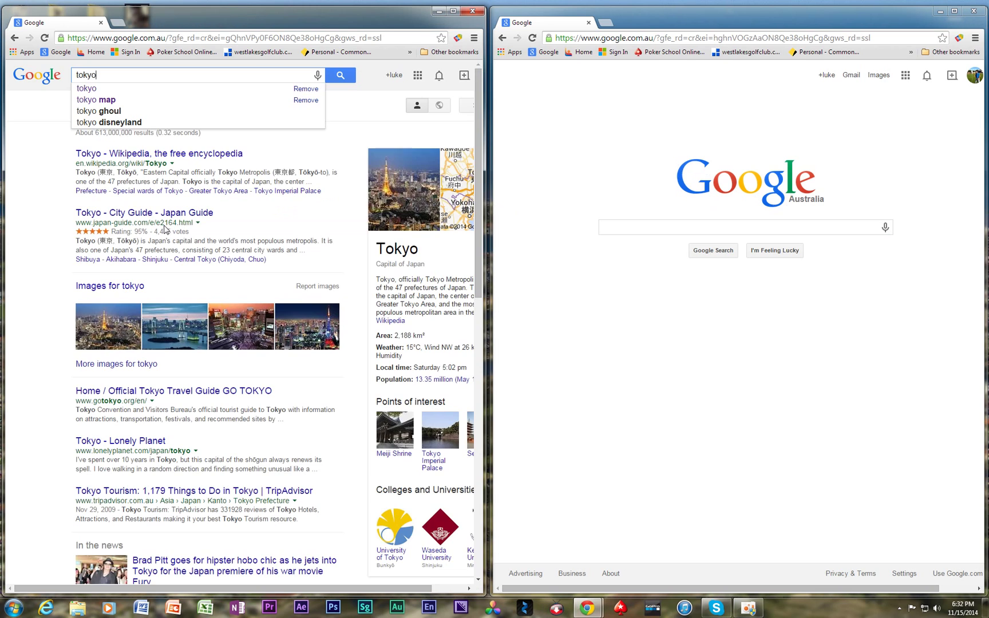
key(Return)
Step: Search Google for the population of tokyo in the second browser window
click(608, 224)
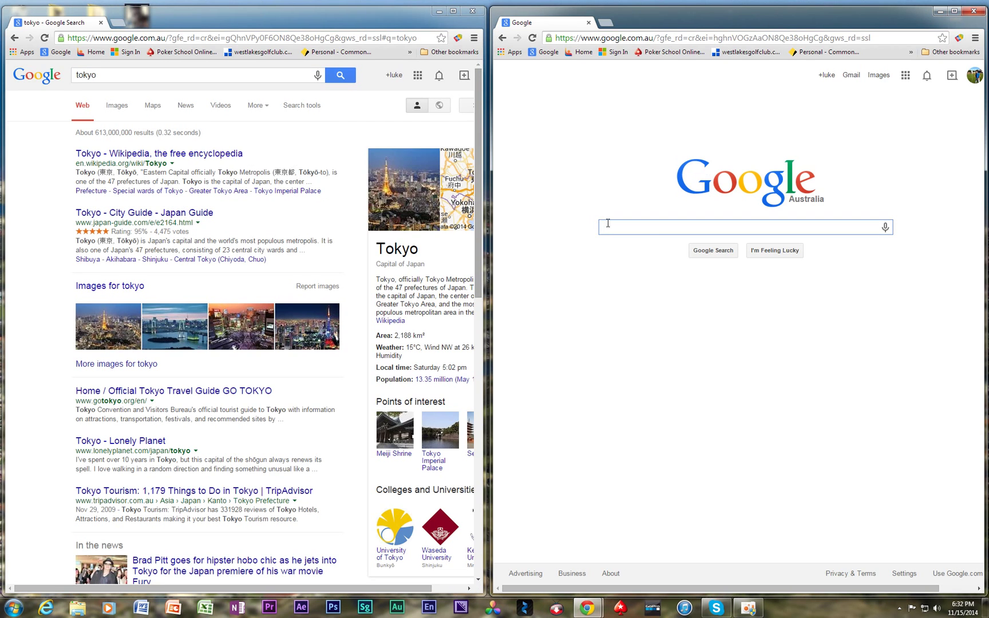
text(poulation of t)
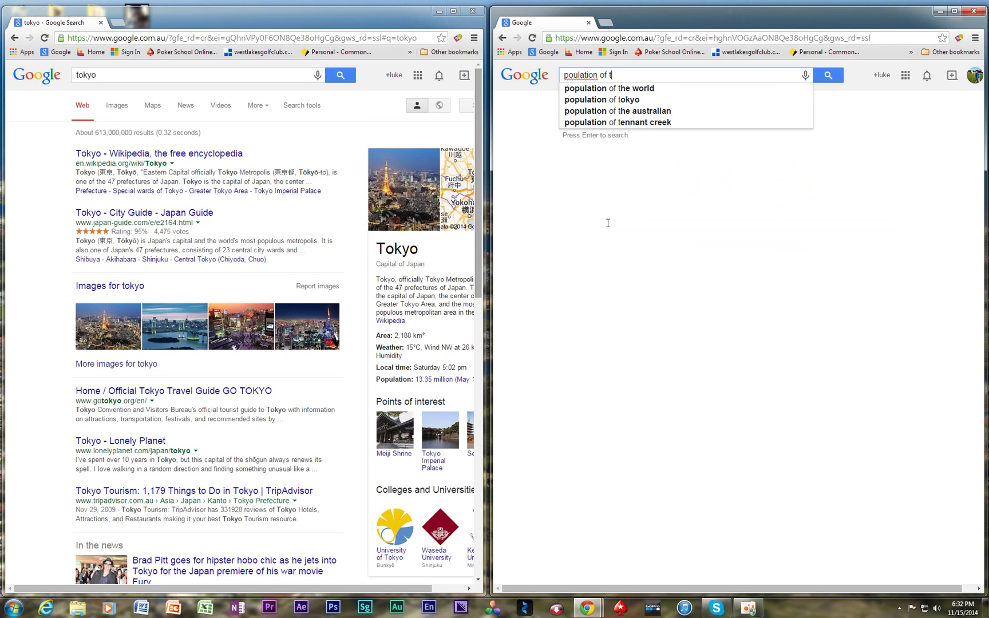
text(okyo)
key(Return)
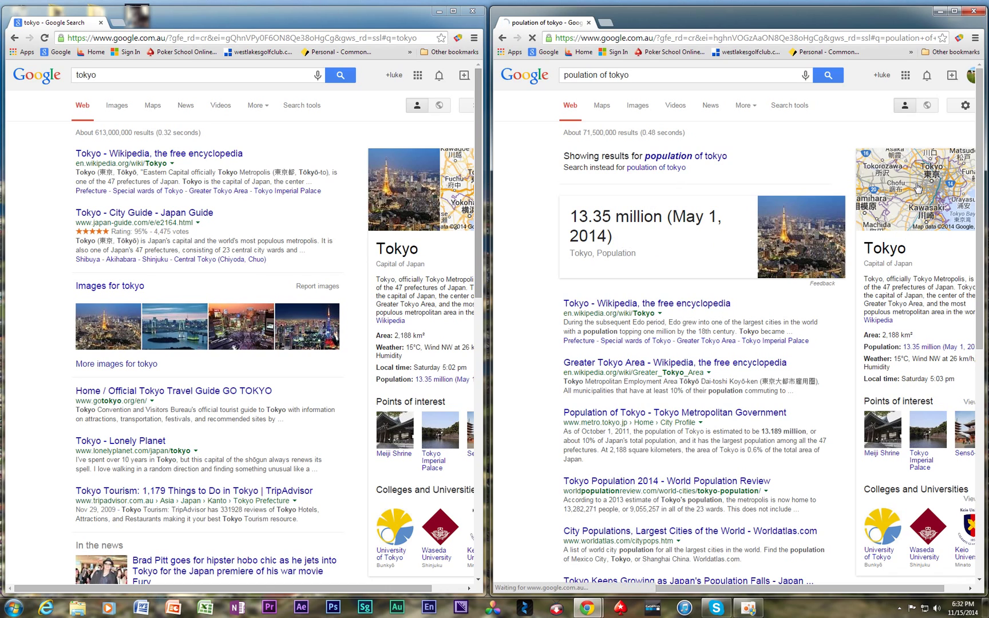
Step: Open the map of Tokyo from the population search results and frame the whole outlined Tokyo boundary
click(902, 192)
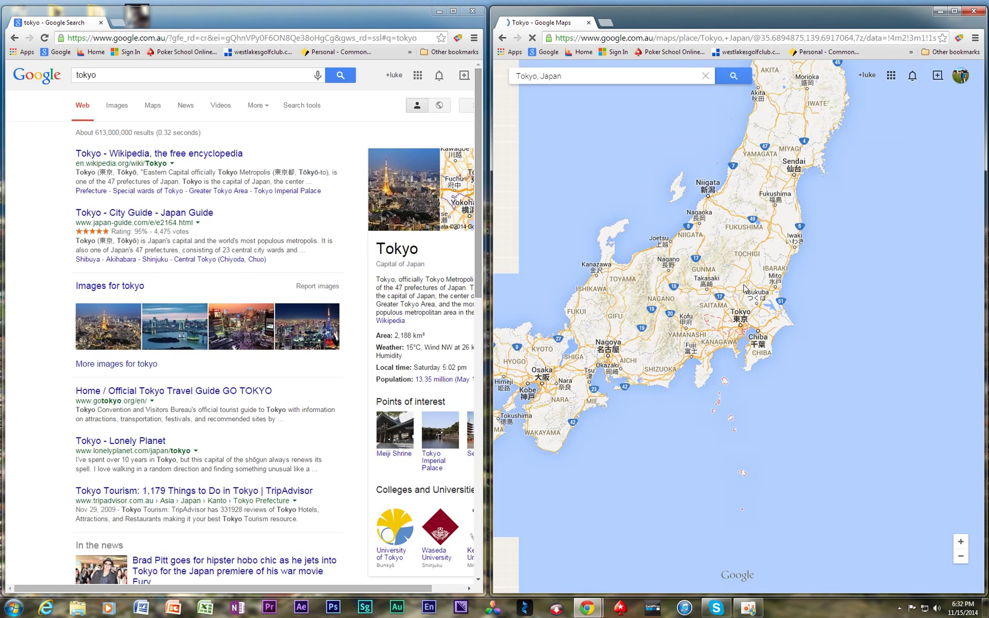
scroll(738, 355, up, 1)
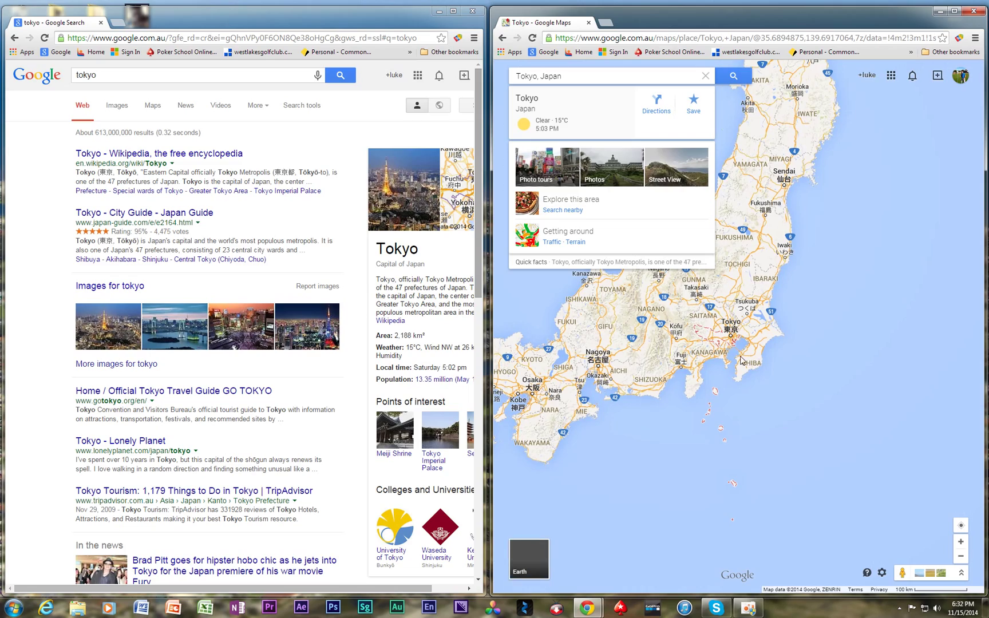
scroll(732, 335, up, 2)
drag(648, 273, 700, 319)
scroll(701, 319, up, 1)
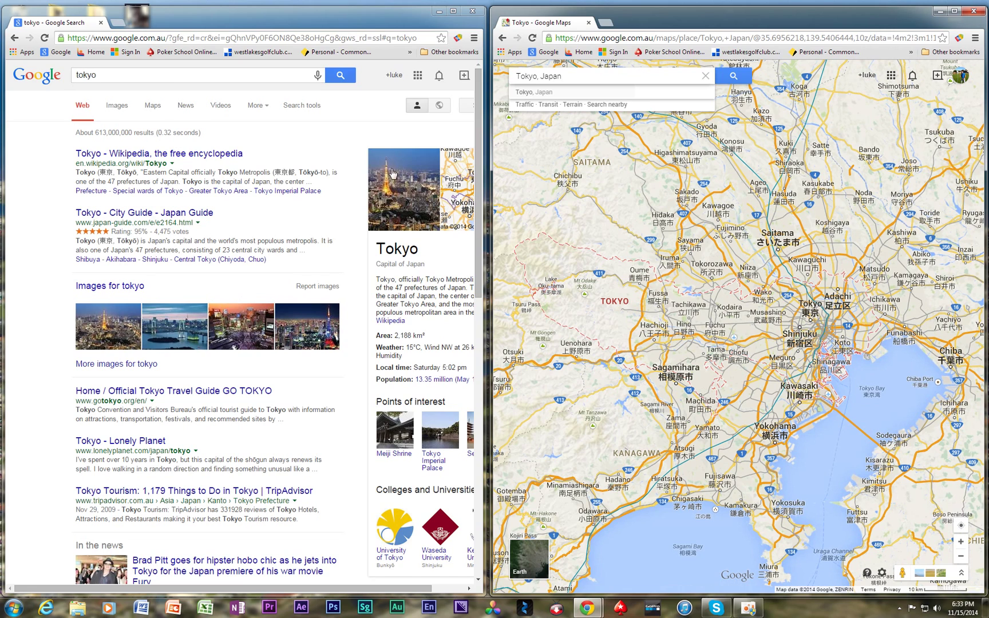
Step: Show the "tokyo" search results of the first window in Google Maps, framed like the reference map in the second window
click(153, 109)
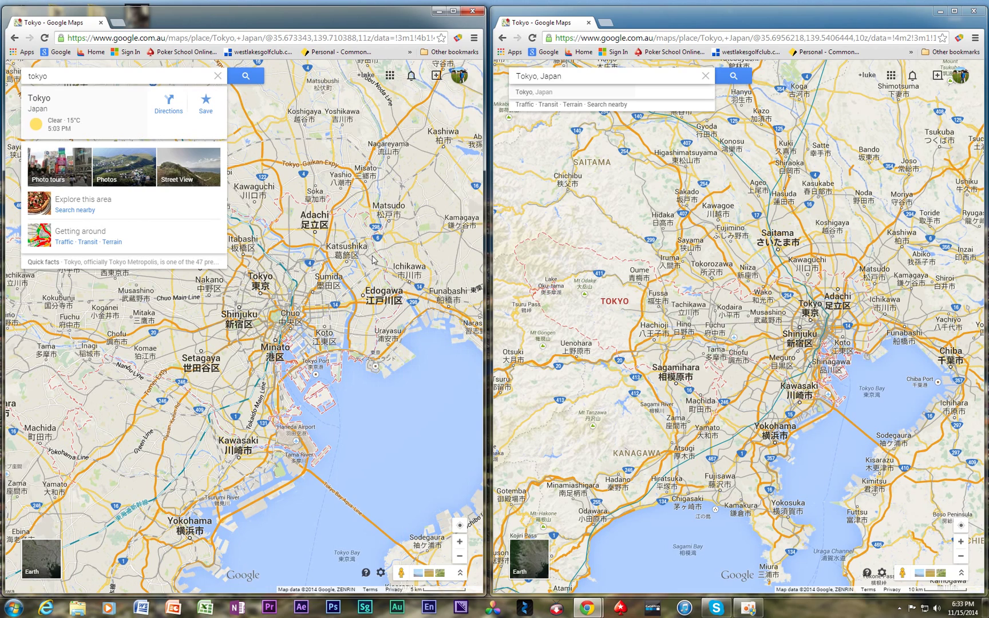
drag(195, 347, 280, 385)
drag(210, 333, 324, 316)
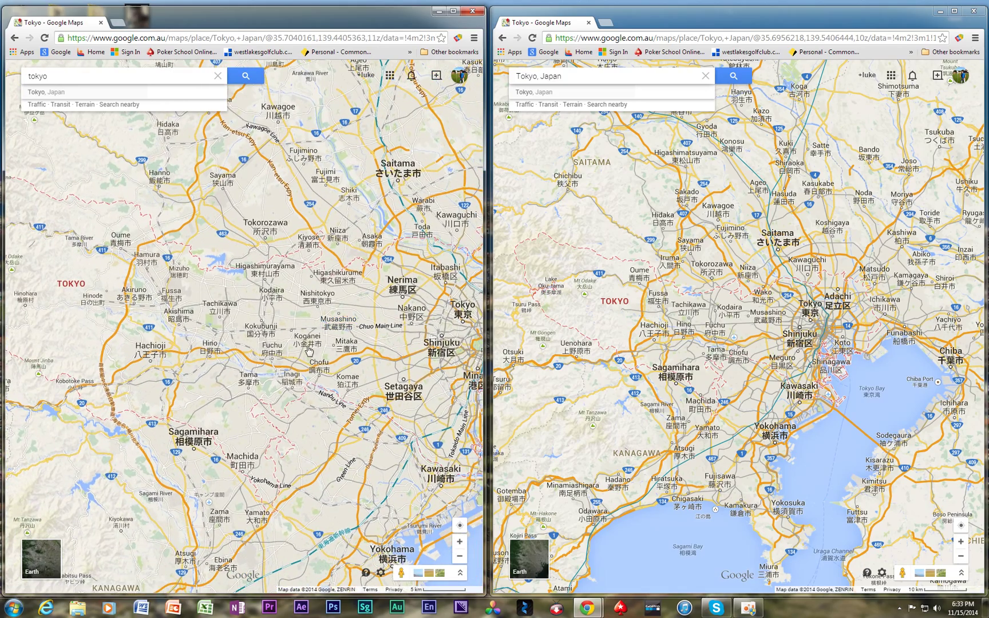
scroll(329, 329, down, 1)
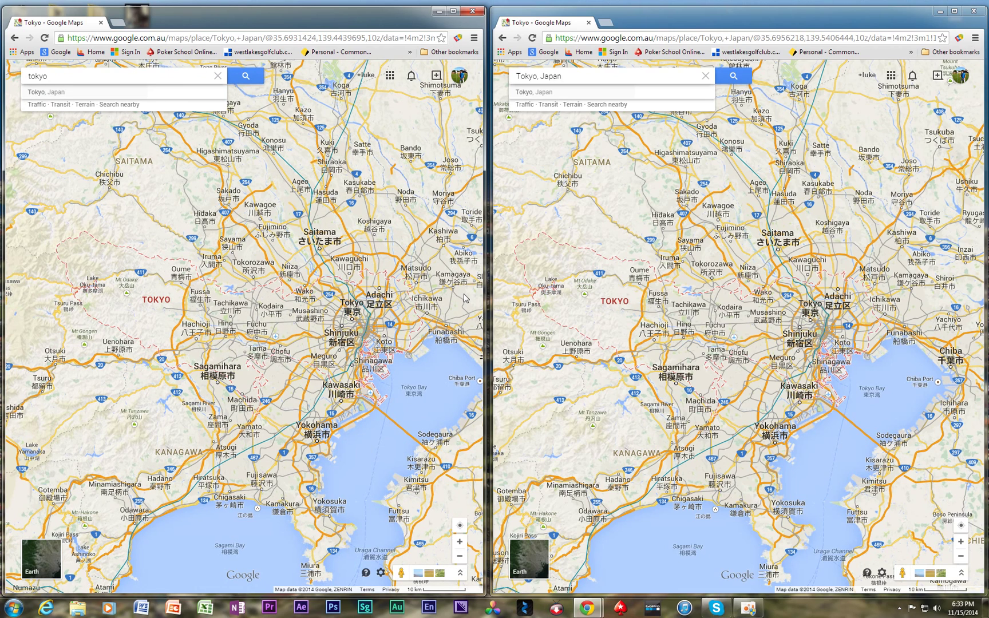
Step: Go from Your places in the first window's Google Maps to the new, upgraded My Maps
click(381, 573)
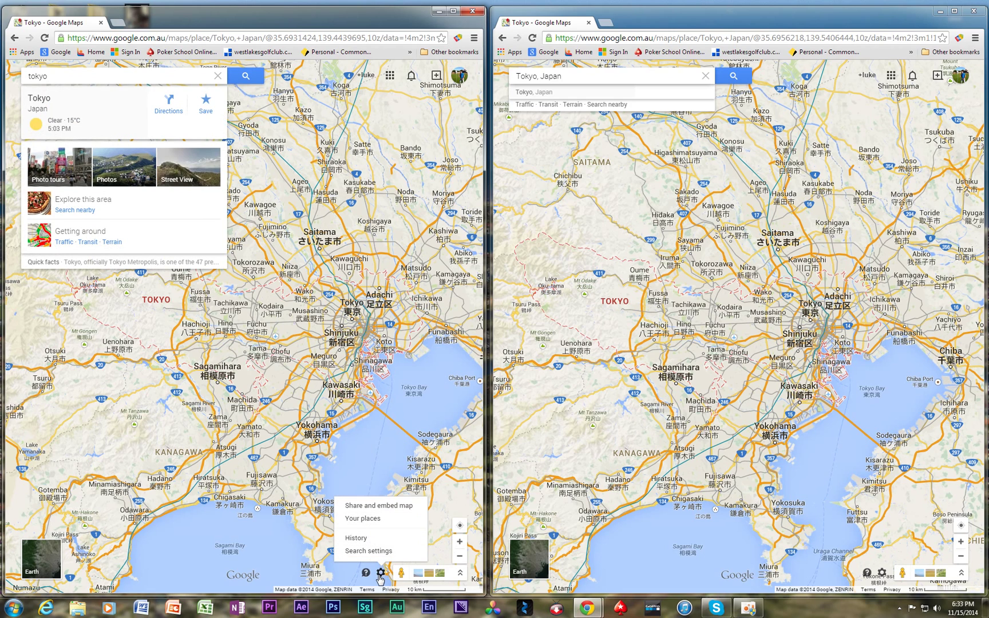
click(364, 521)
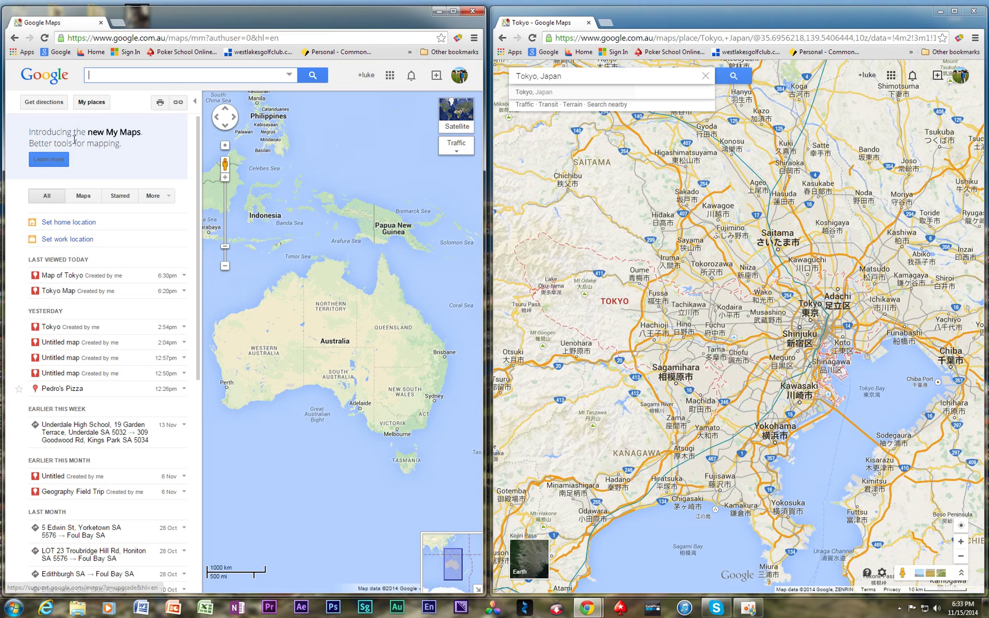
click(51, 162)
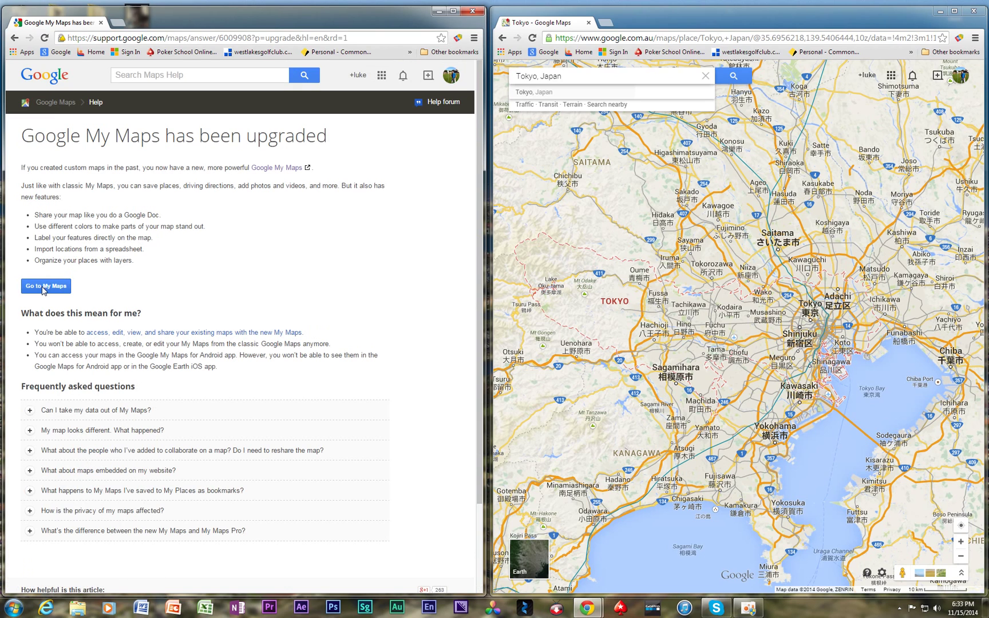
click(54, 288)
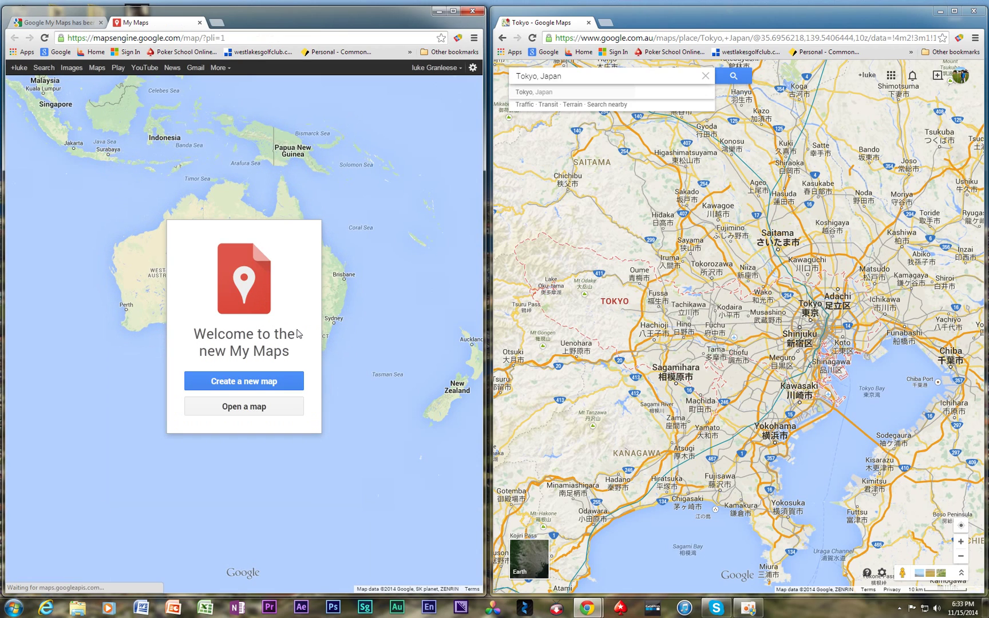
Step: Create a new custom map and title it "Map of Tokyo"
click(250, 382)
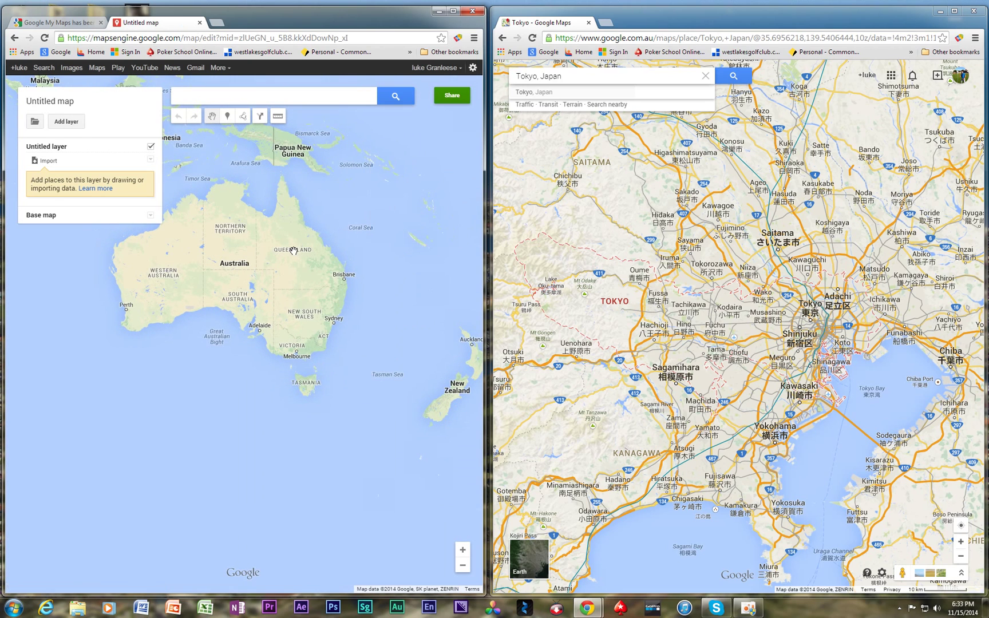
click(63, 103)
text(N)
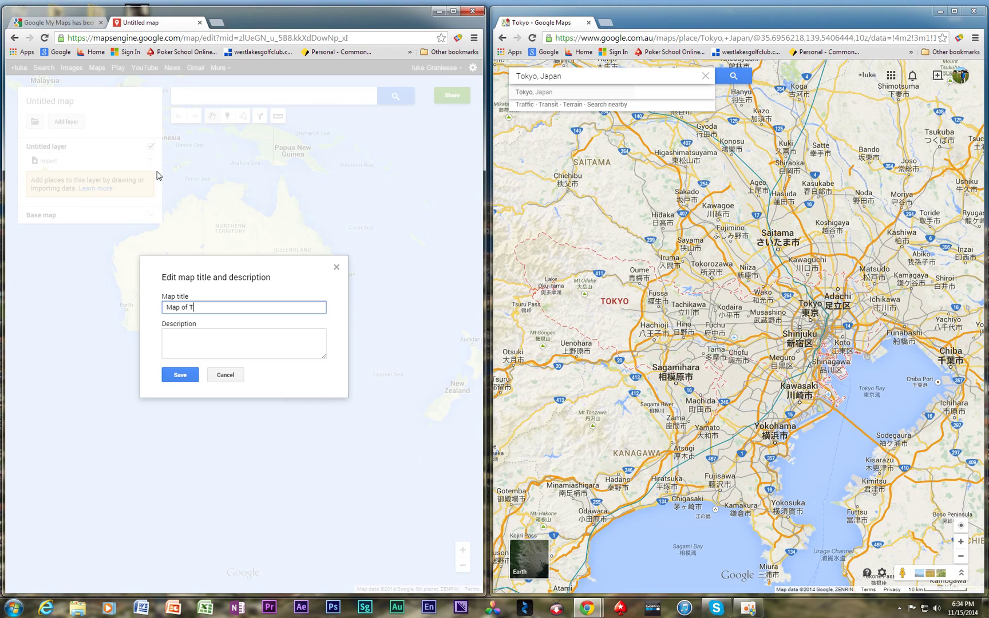
key(Return)
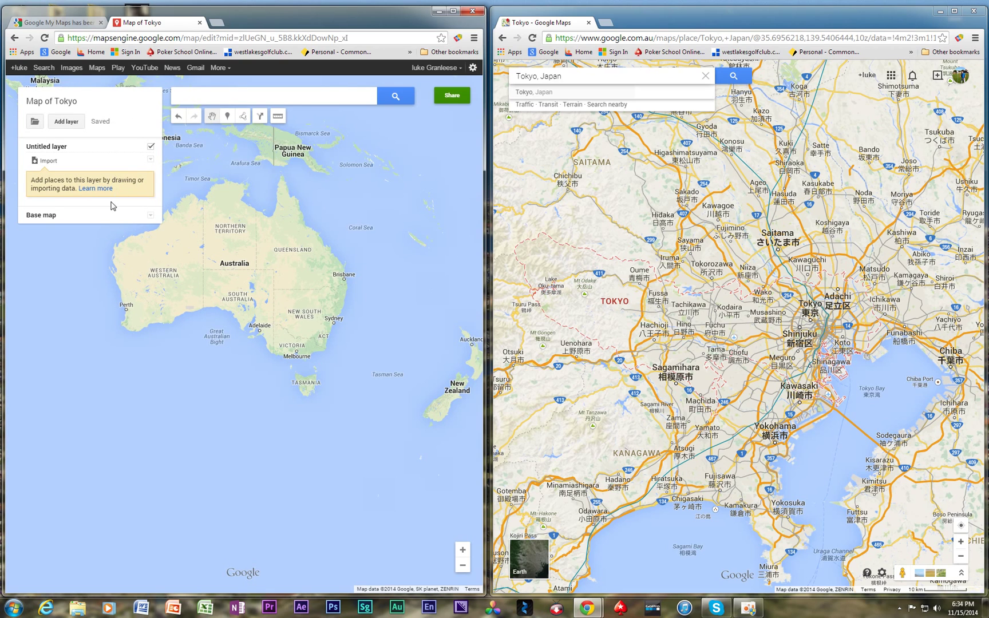
Step: Find "tokyo" in the custom map and frame the whole Tokyo region for tracing
click(234, 94)
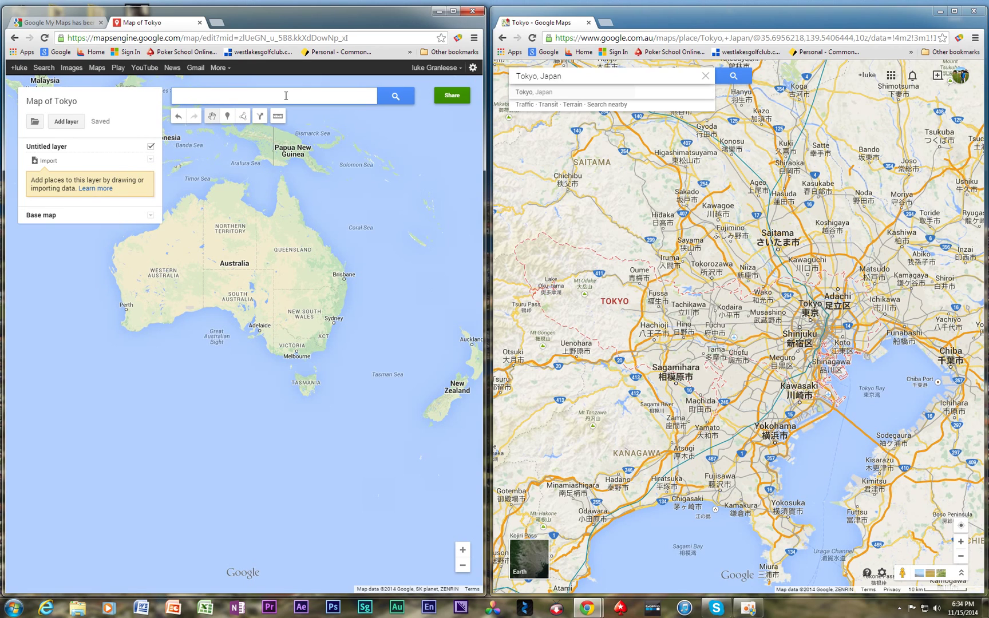
text(tokyo)
key(Return)
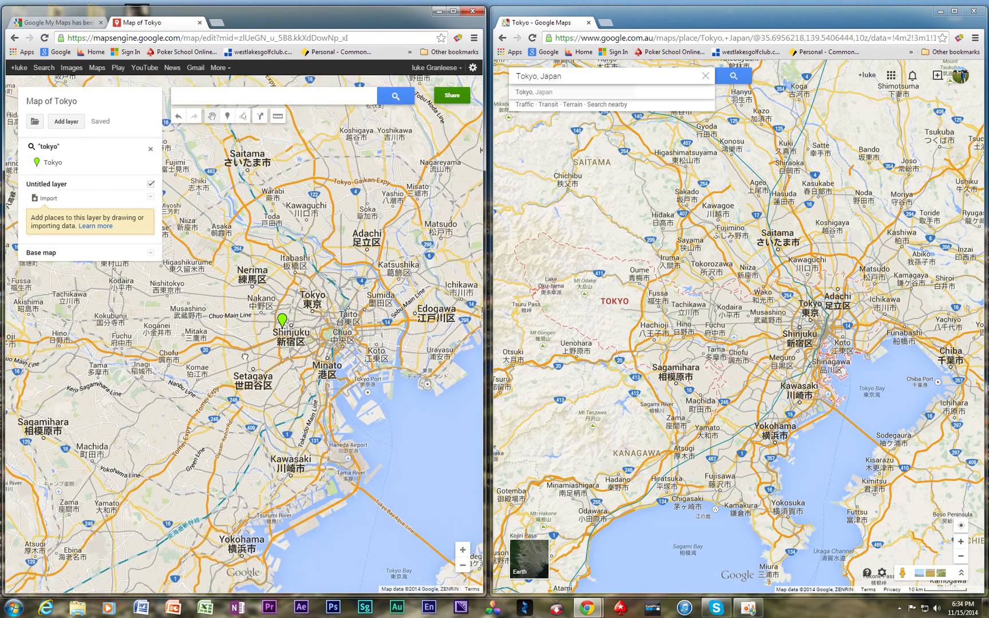
scroll(272, 352, down, 1)
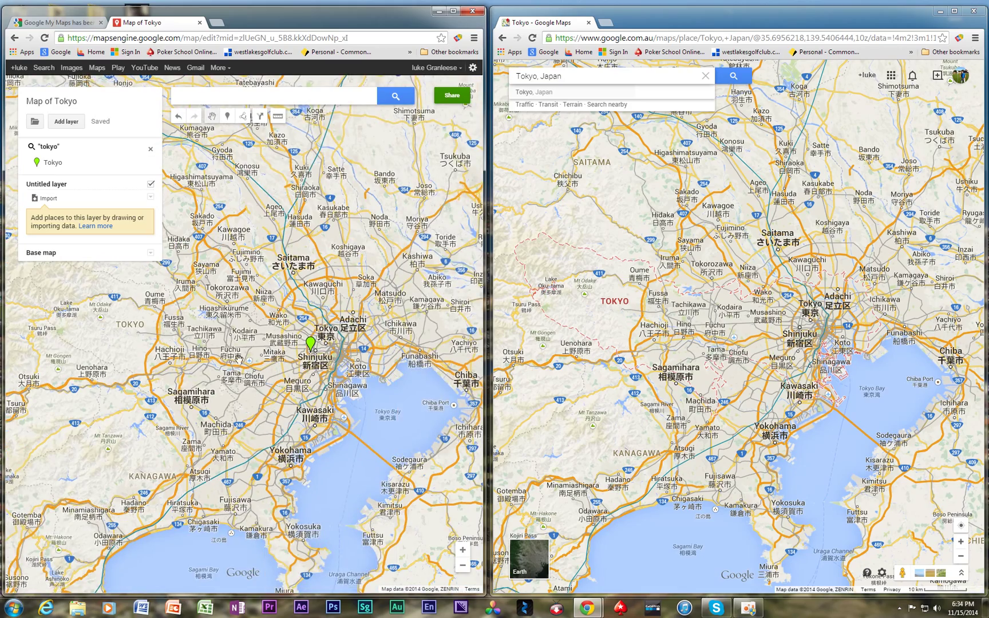
drag(224, 343, 305, 356)
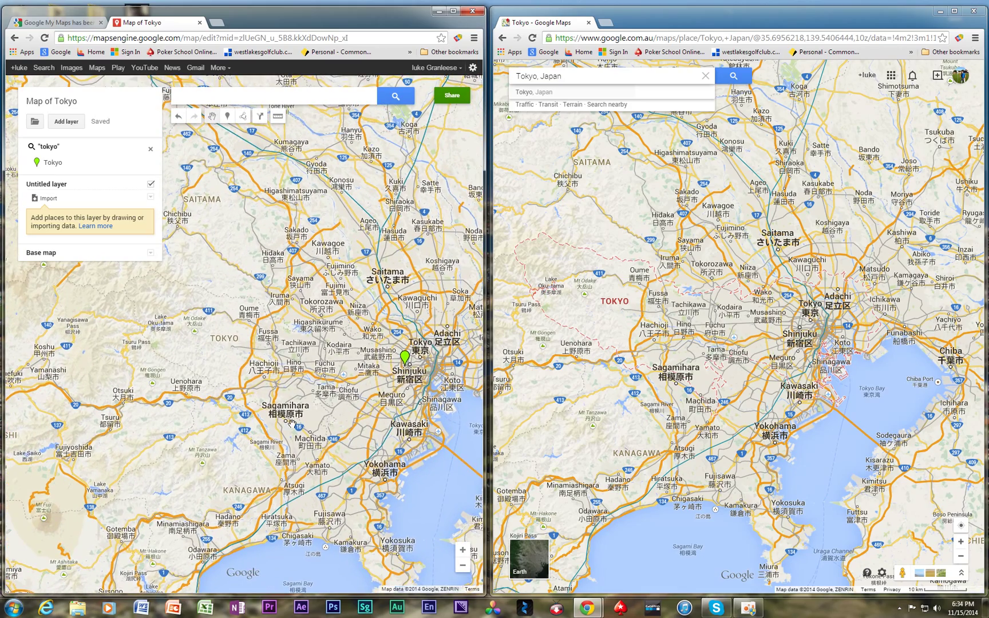
drag(365, 407, 347, 418)
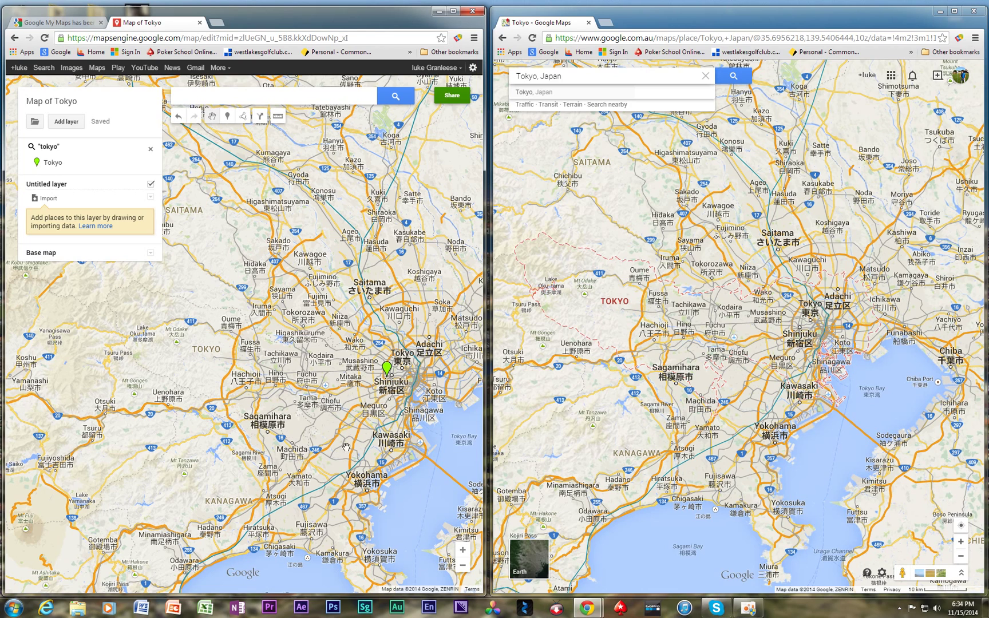
Step: Trace the Tokyo boundary as a closed polygon, from the mountains west of Lake Okutama along the southern, eastern and northern edges, following the reference map
click(245, 120)
click(256, 133)
click(112, 311)
click(118, 328)
click(128, 352)
click(159, 375)
click(183, 386)
click(198, 396)
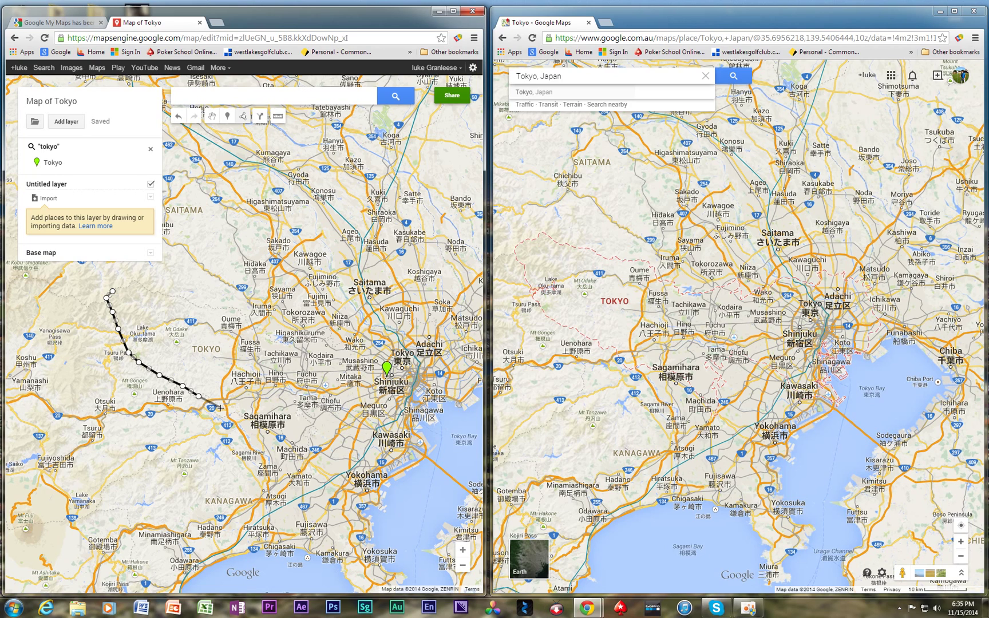
click(209, 396)
click(218, 418)
click(234, 413)
click(262, 424)
click(282, 430)
click(301, 450)
click(312, 452)
click(313, 424)
click(299, 407)
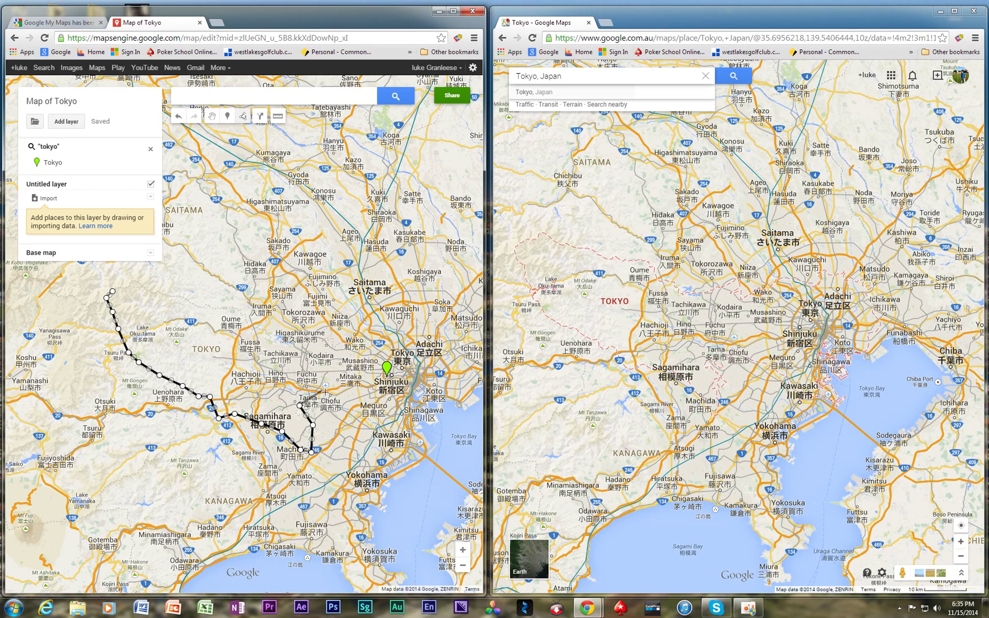
click(320, 397)
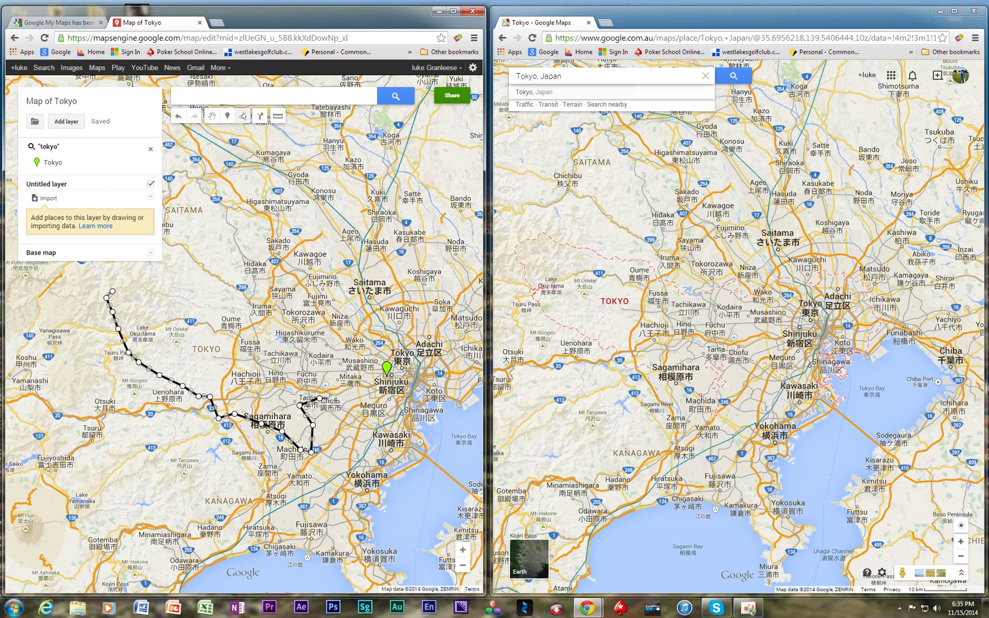
click(355, 411)
click(390, 437)
click(412, 416)
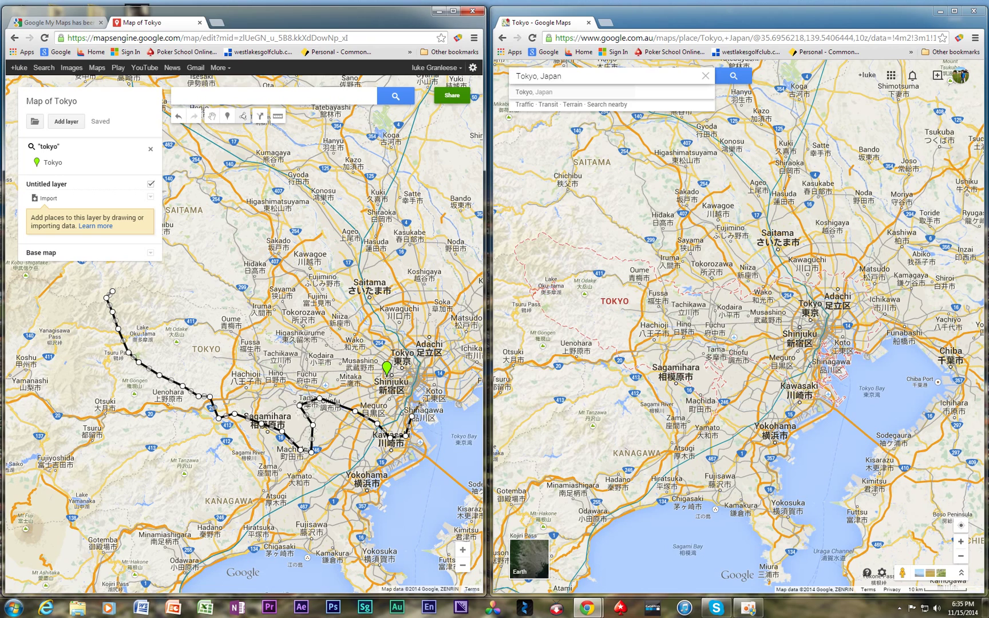
click(428, 417)
drag(457, 379, 401, 378)
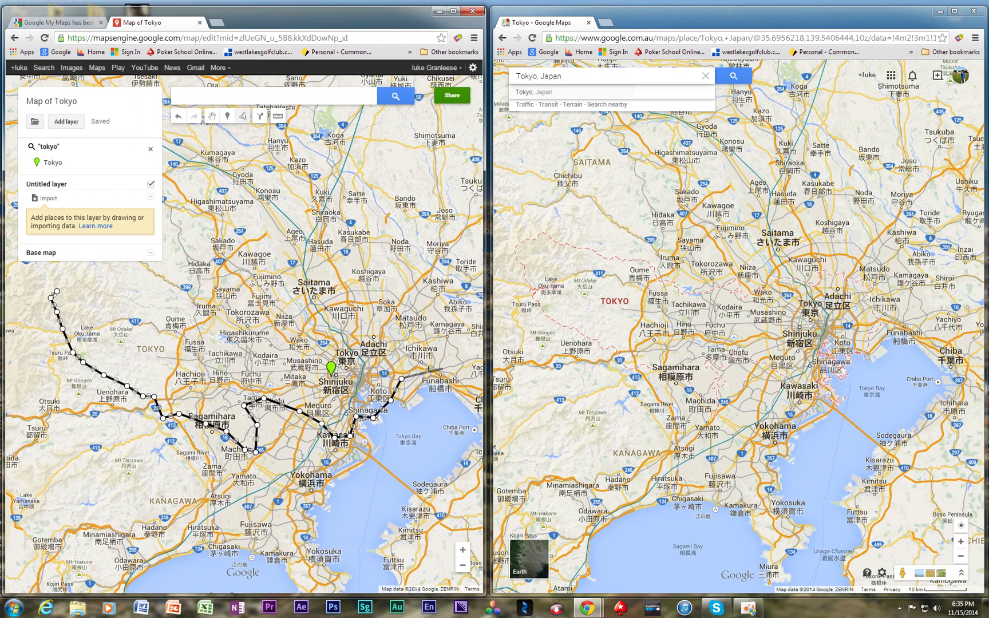
click(412, 338)
click(395, 325)
click(377, 321)
click(360, 321)
click(350, 337)
click(334, 348)
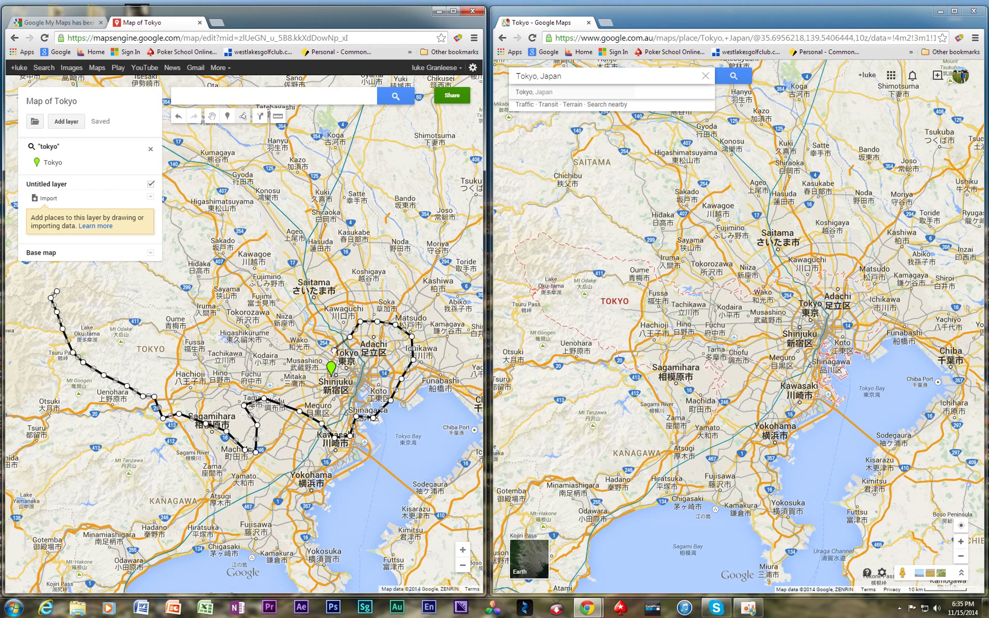
click(312, 333)
click(288, 341)
click(278, 343)
click(277, 326)
click(253, 329)
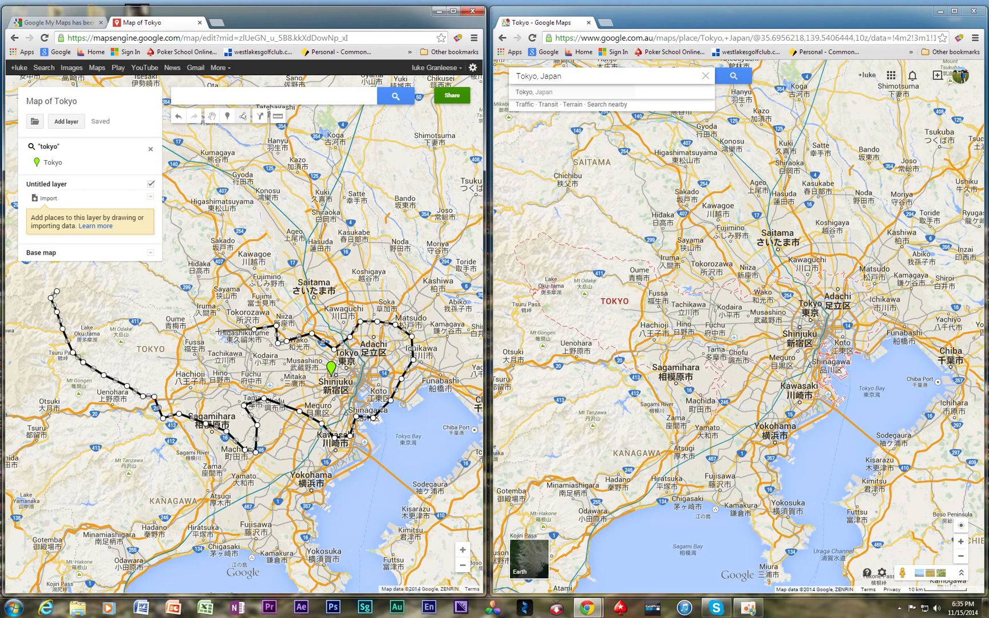
click(229, 342)
click(204, 330)
click(182, 312)
click(146, 305)
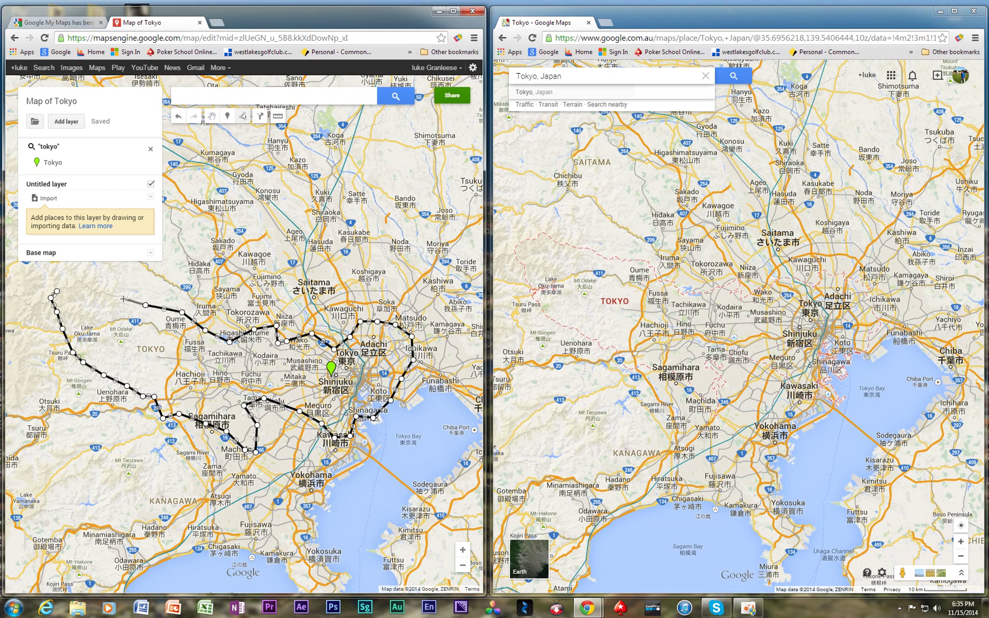
click(118, 296)
click(83, 288)
click(56, 291)
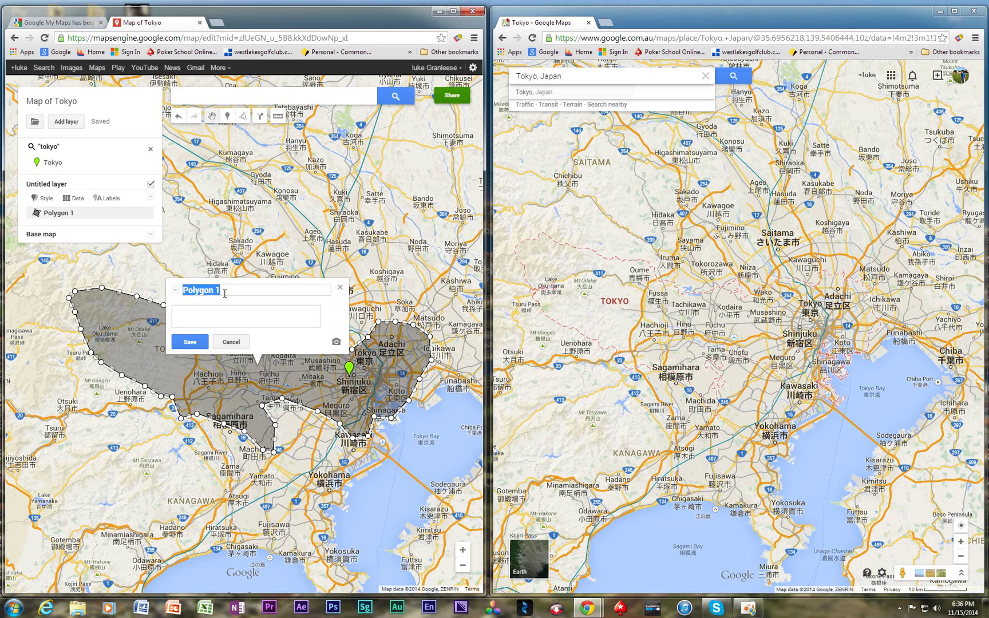
Step: Name the traced polygon "Area of Tokyo", save it and close its details
key(BackSpace)
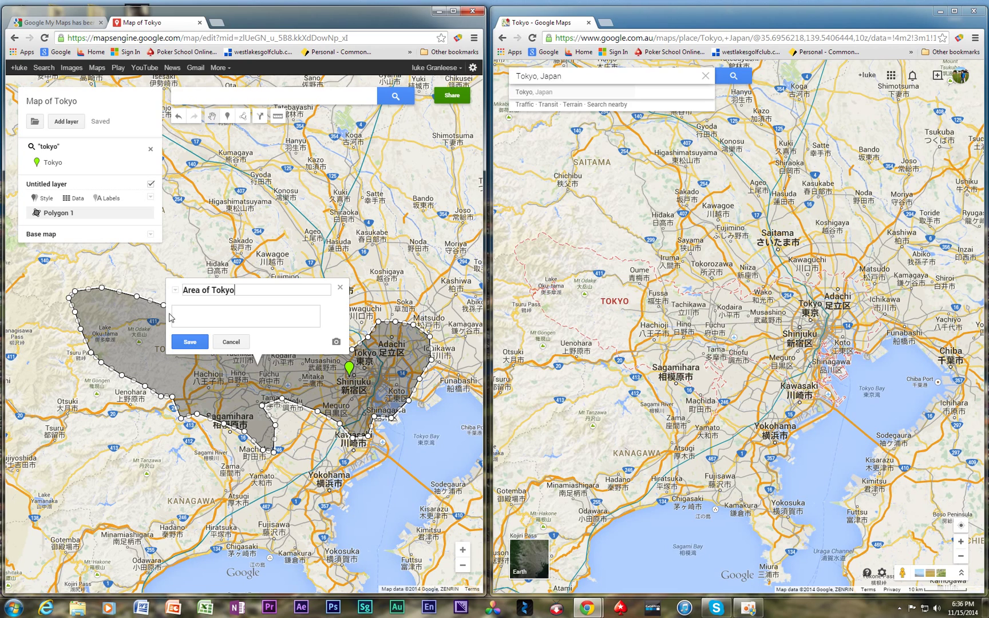
click(192, 340)
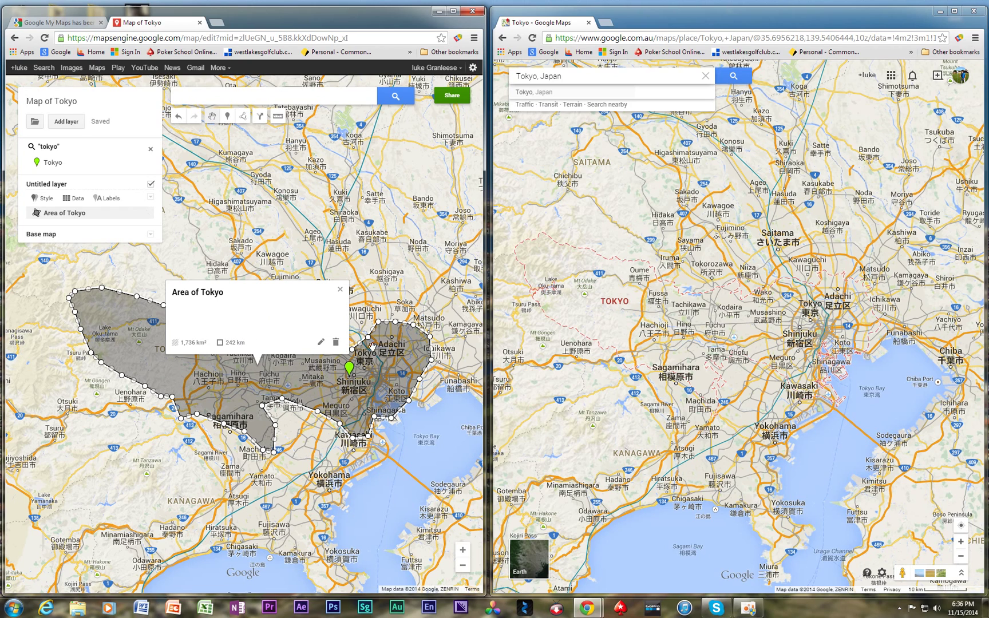
click(366, 286)
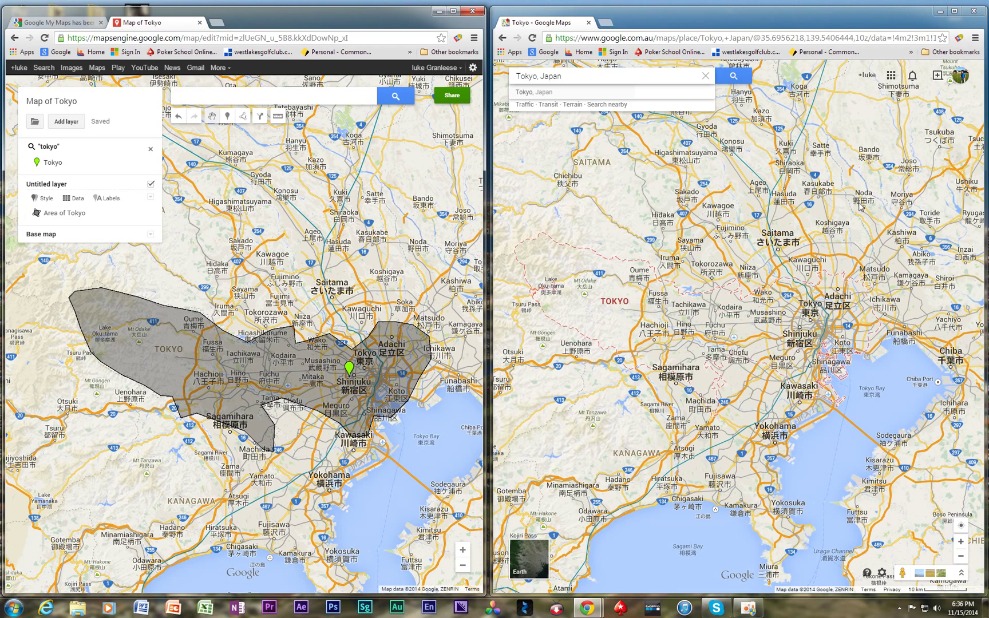
Step: Close the reference map window and maximise the window holding the custom map
click(973, 13)
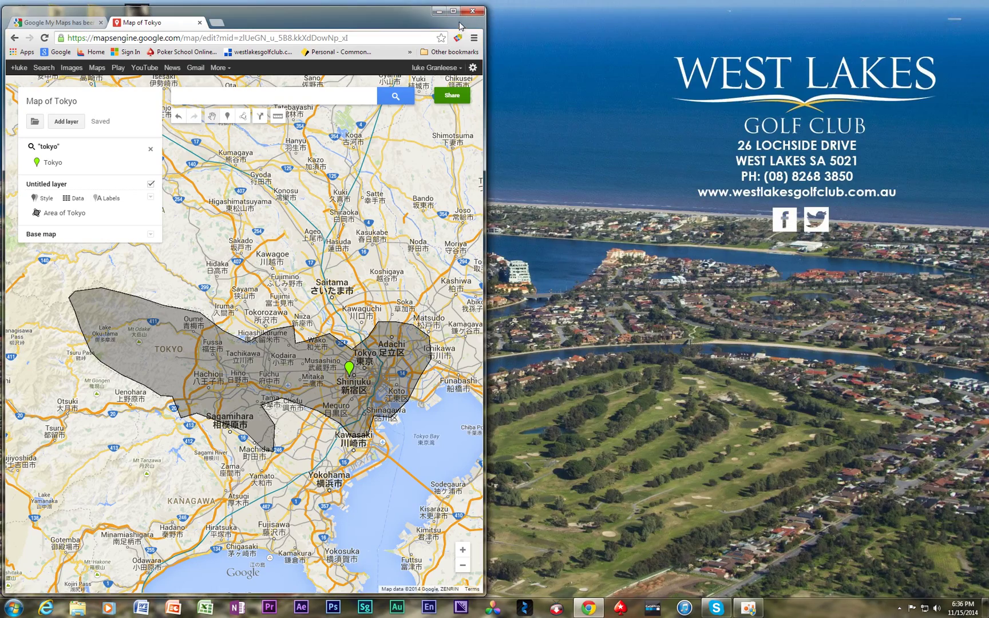
click(456, 12)
drag(458, 382, 682, 391)
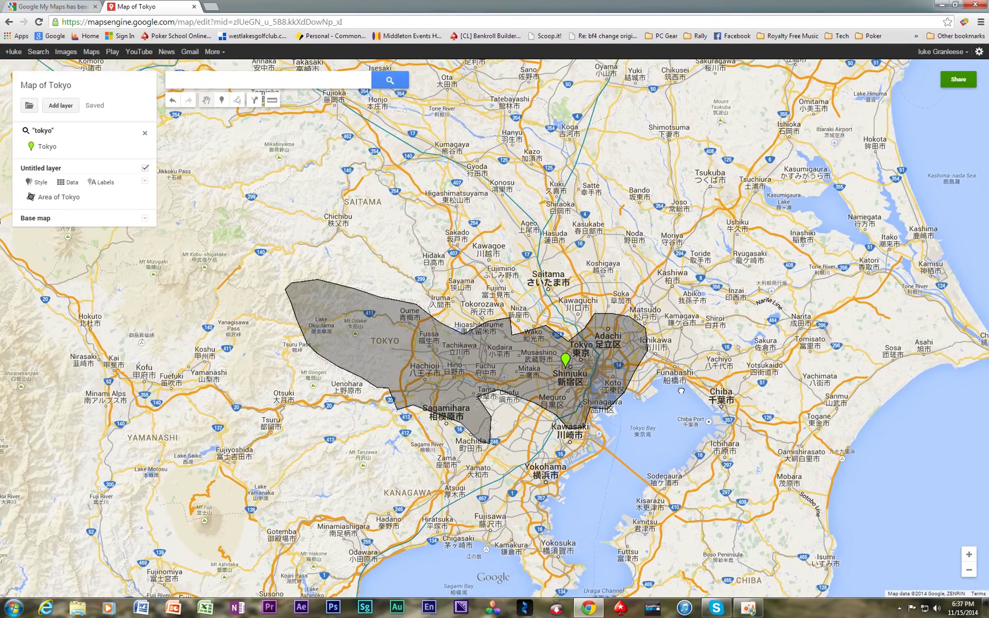
Step: Check the area and perimeter of the Area of Tokyo polygon, and measure the distance from its western tip to the coast near Koto
click(458, 356)
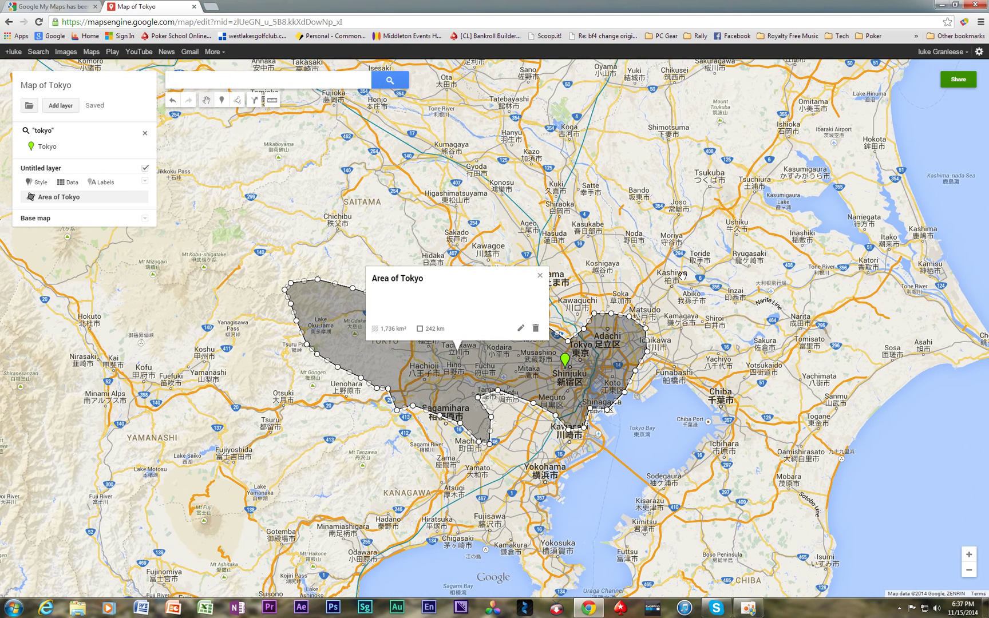
click(639, 283)
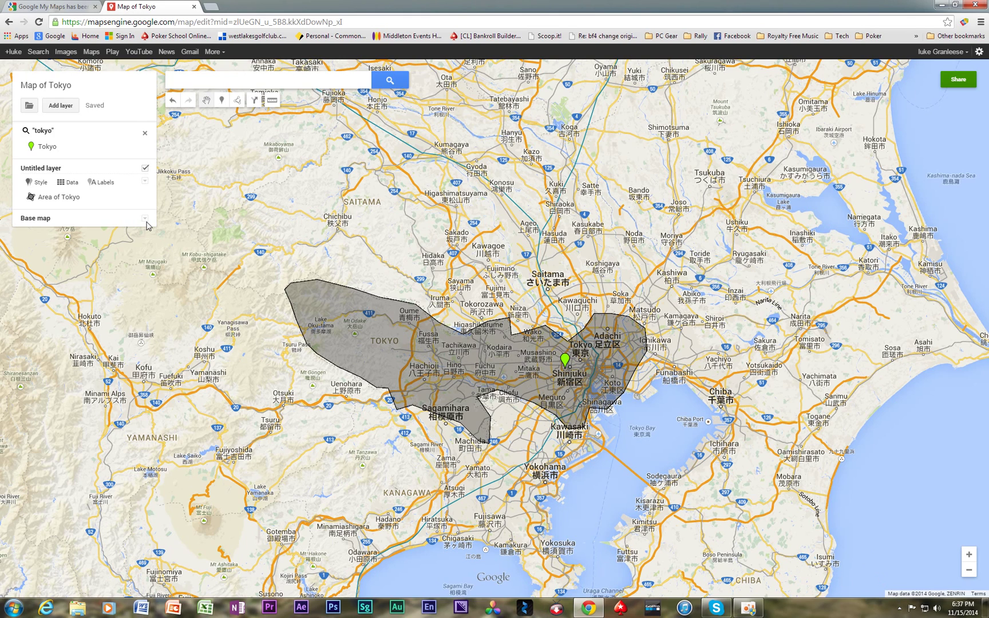
click(274, 102)
click(286, 289)
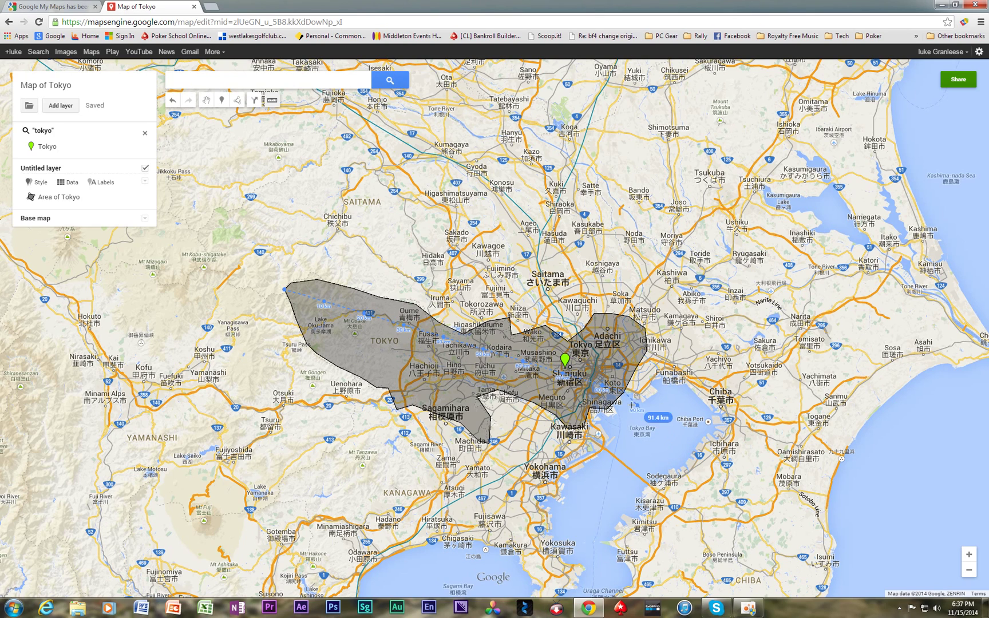
click(617, 391)
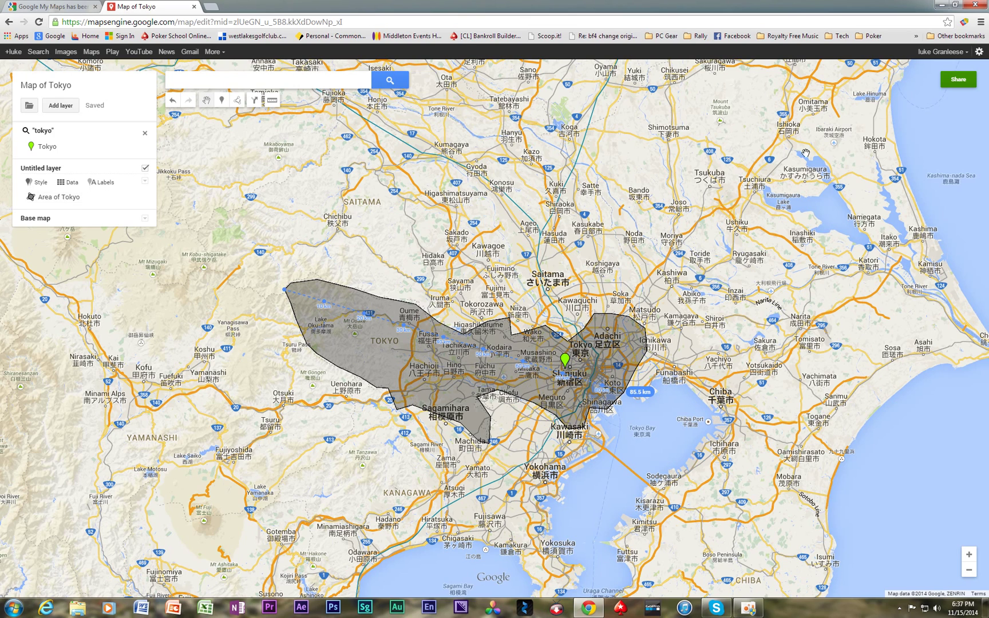
Step: Start sharing the map and save it with the description "This map shows the km2"
click(956, 81)
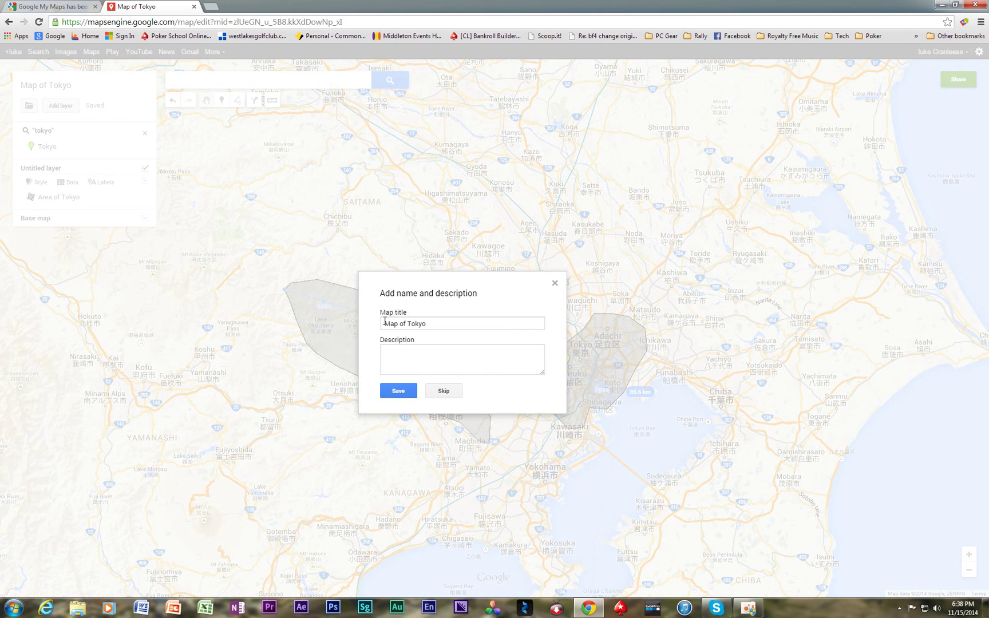
click(412, 353)
click(404, 392)
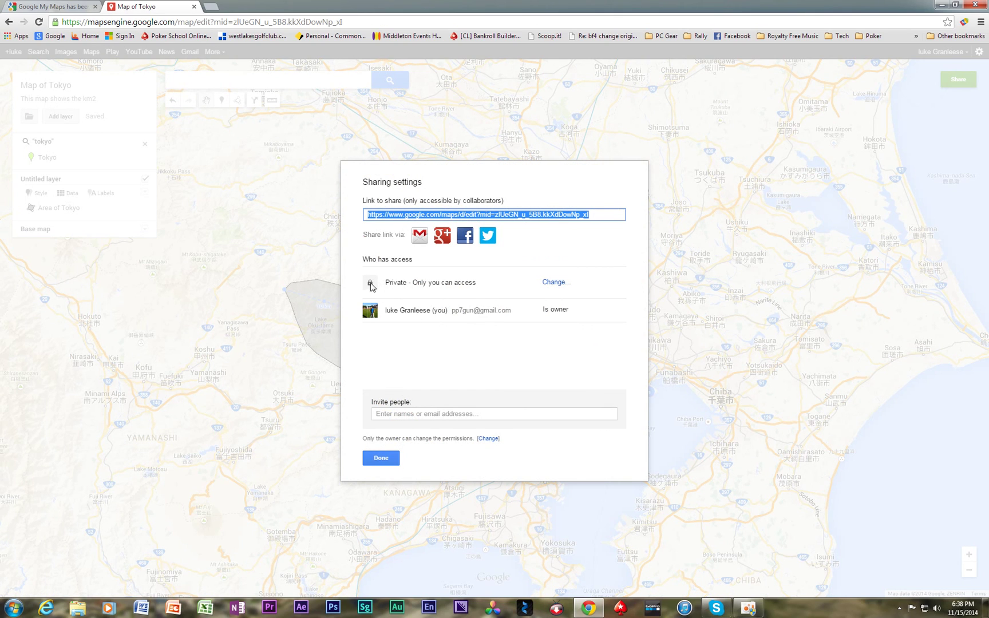
Step: Let anyone with the link view the map, copy the share link and finish the sharing settings
click(554, 283)
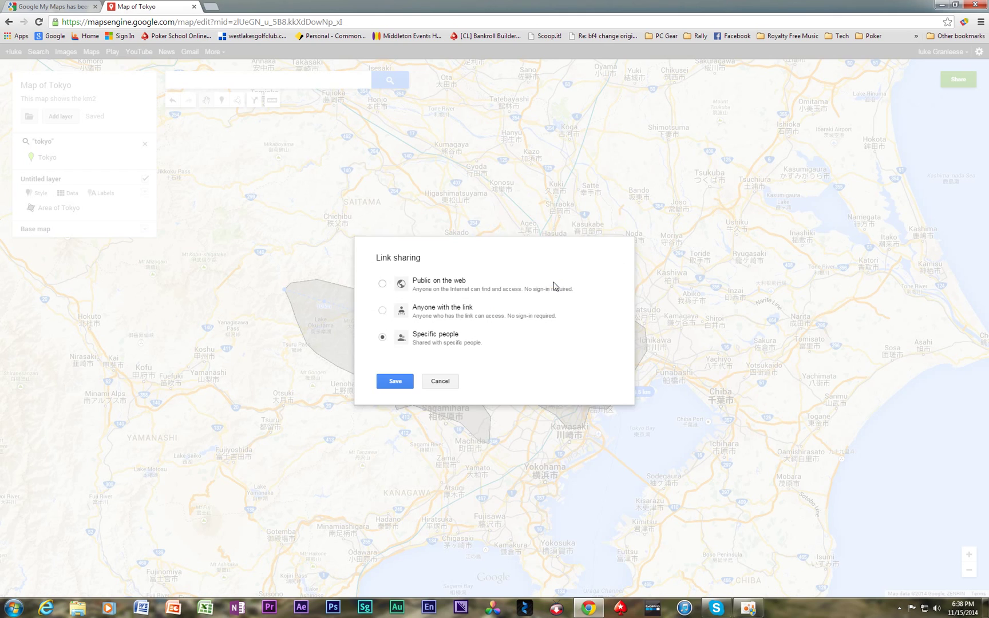
click(383, 310)
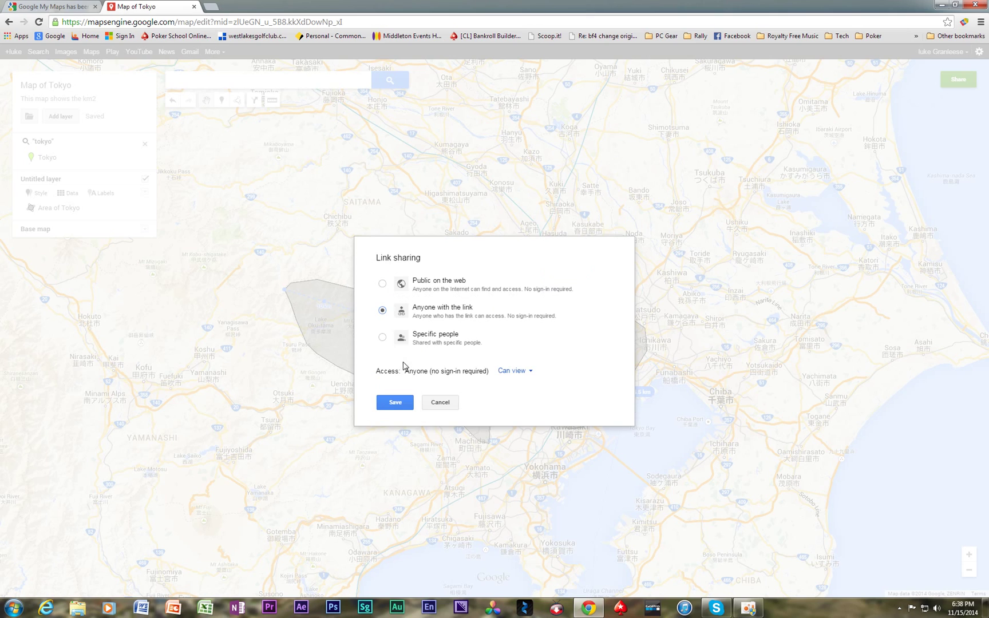
click(389, 403)
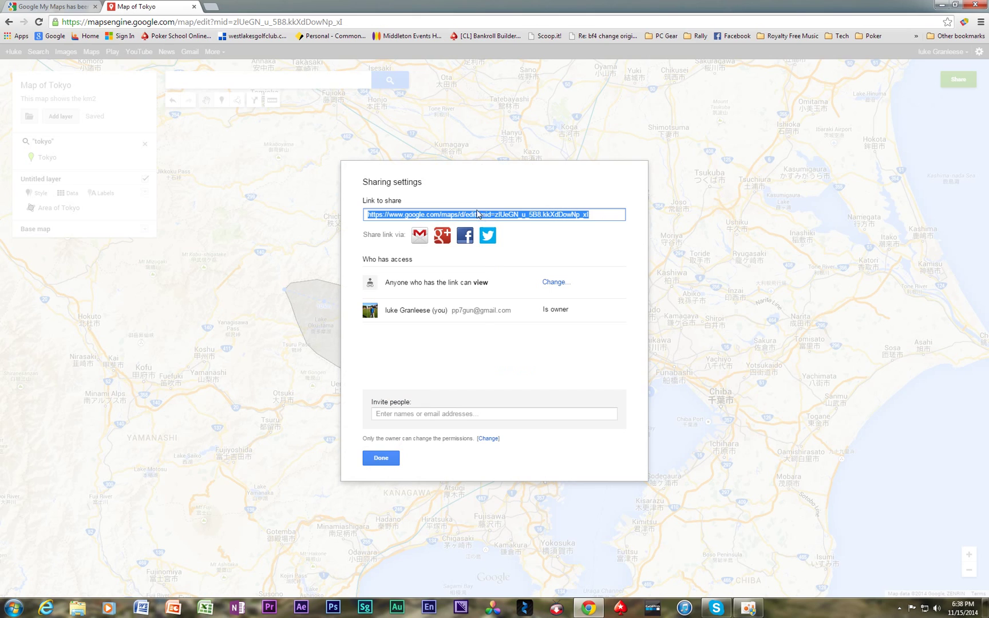
right_click(519, 215)
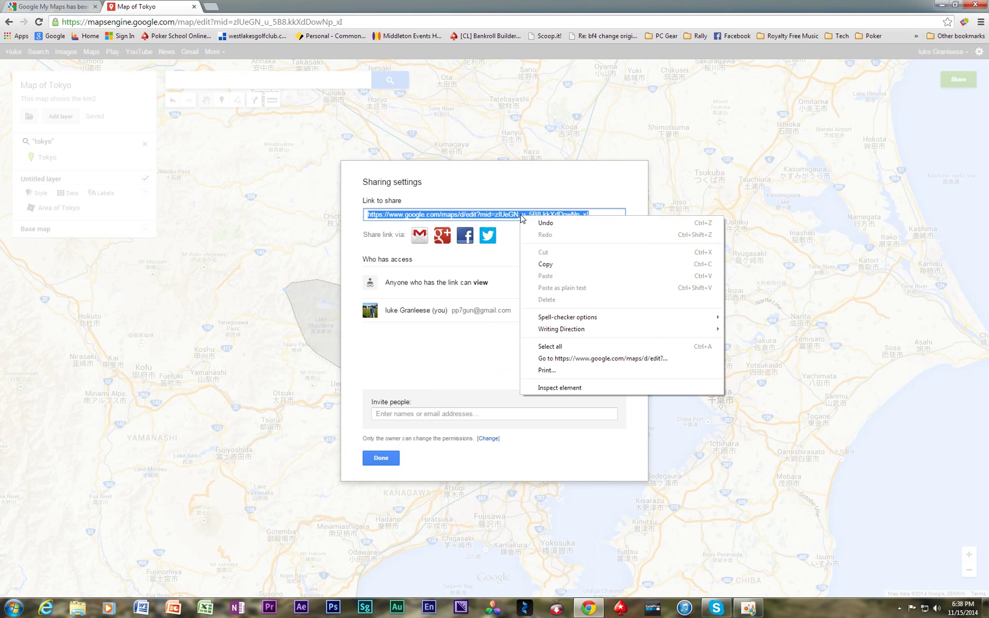
click(546, 265)
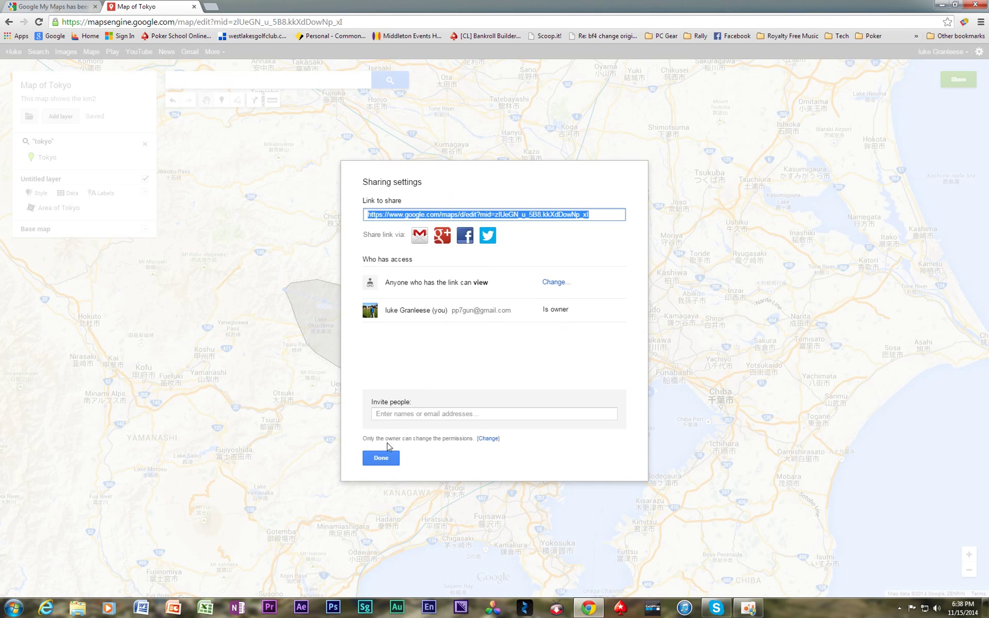
click(381, 459)
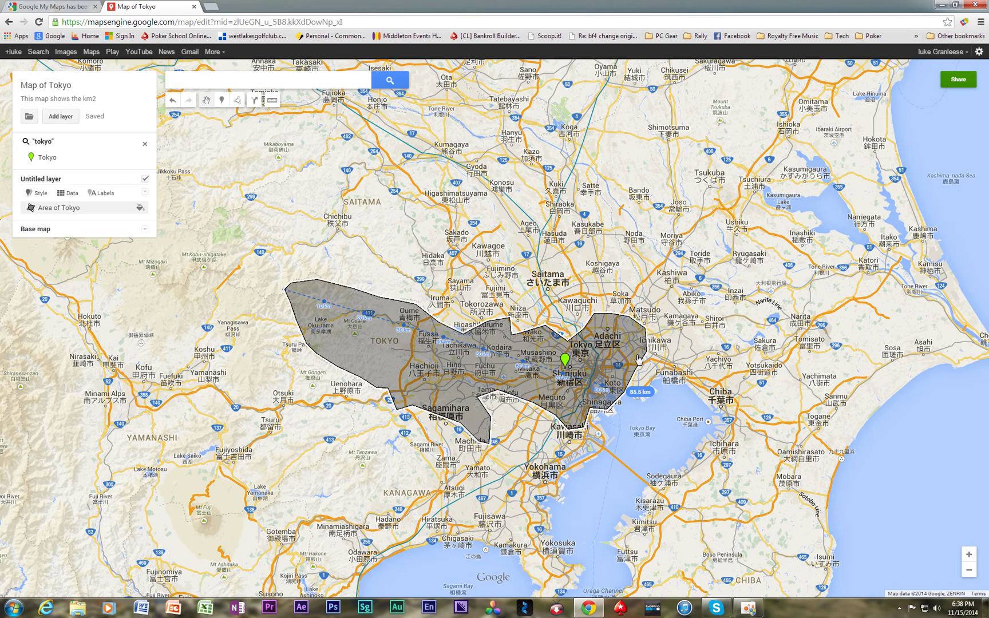
Step: Review the area and perimeter details of the Area of Tokyo polygon once more and close them
click(445, 355)
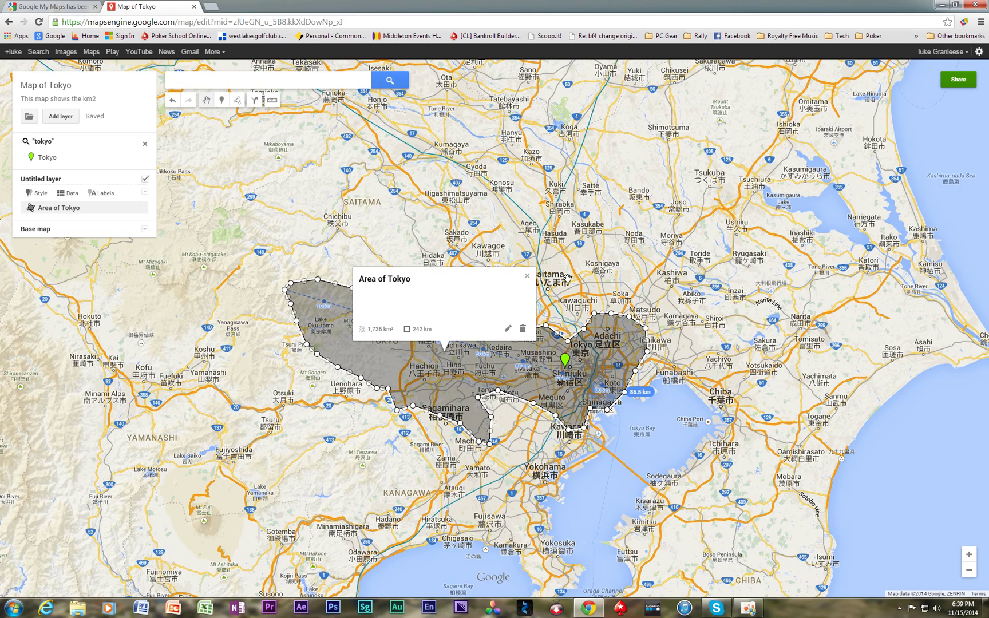
click(527, 276)
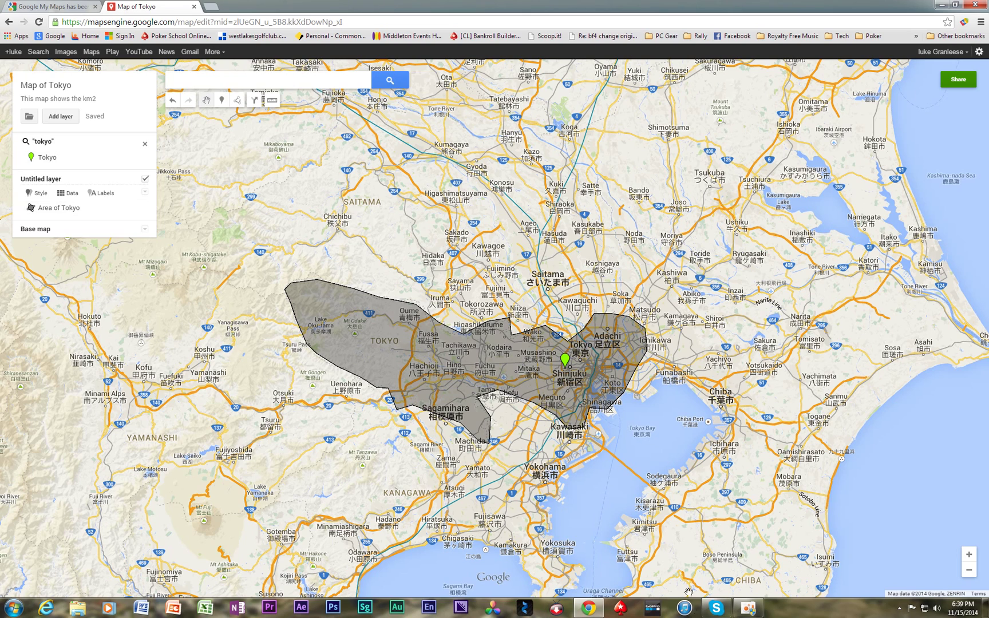
click(748, 608)
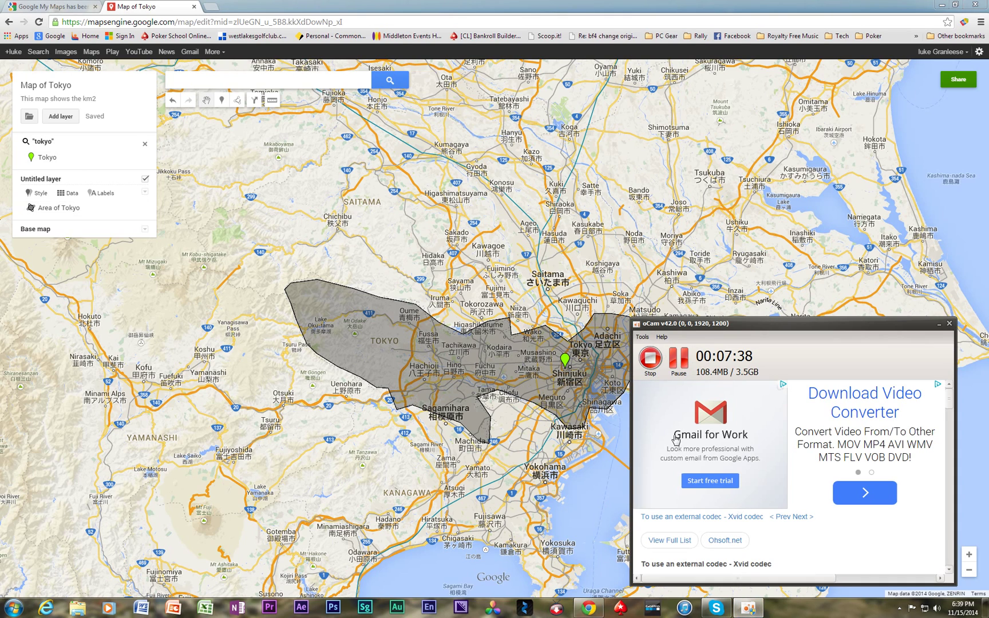